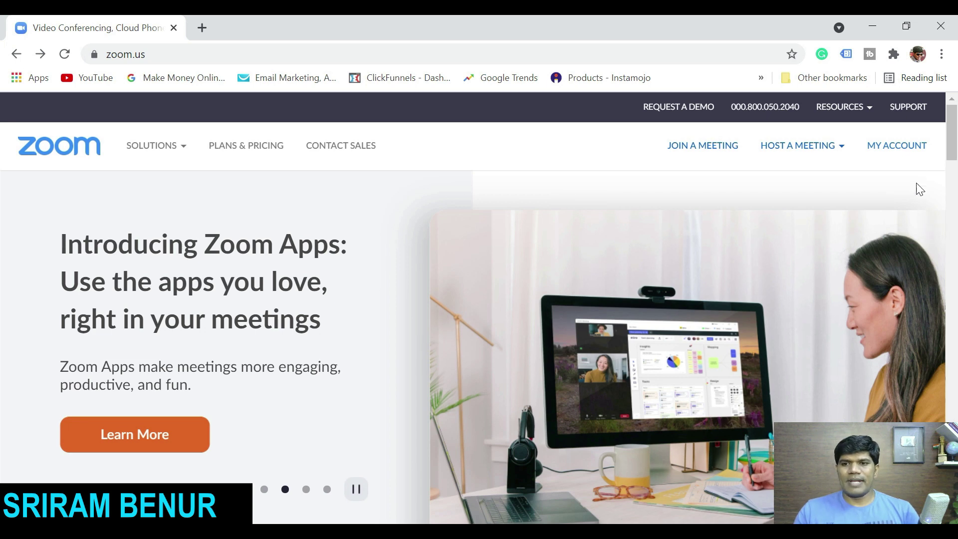
Step: Open the signed-in account's Profile page via MY ACCOUNT
{"action": "left_click", "coordinate": [898, 146]}
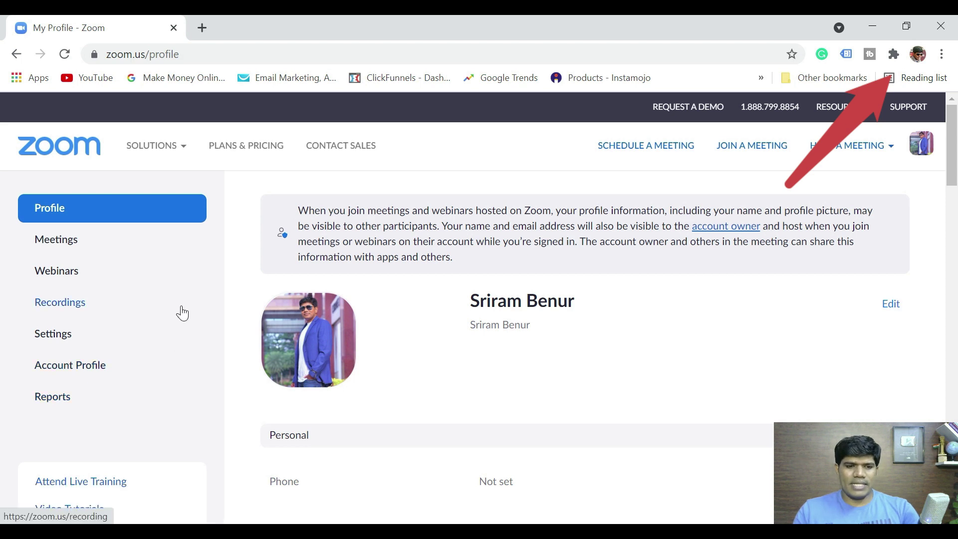
Step: In Settings, find 'live' and switch on 'Allow livestreaming of meetings'
{"action": "left_click", "coordinate": [61, 339]}
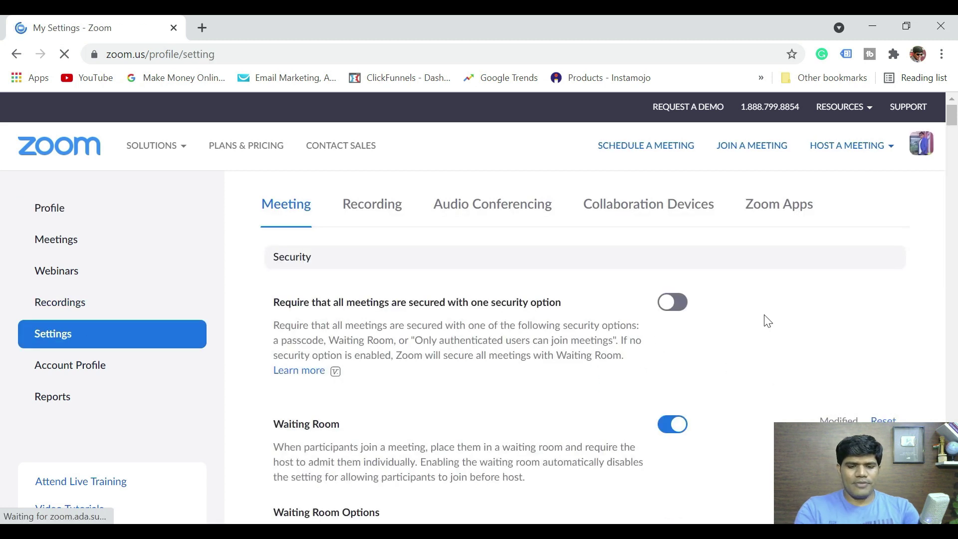
{"action": "key", "text": "ctrl+f"}
{"action": "type", "text": "live"}
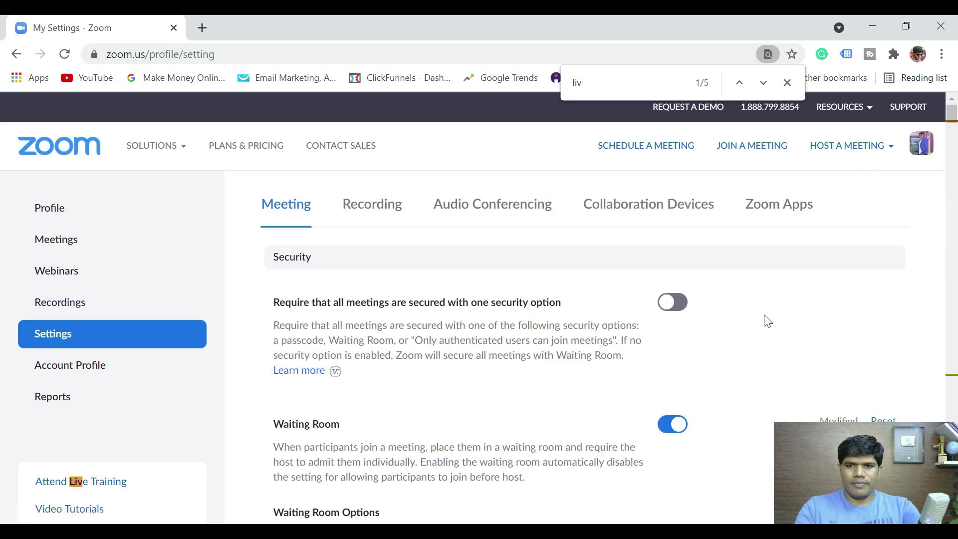
{"action": "key", "text": "Return"}
{"action": "key", "text": "Return"}
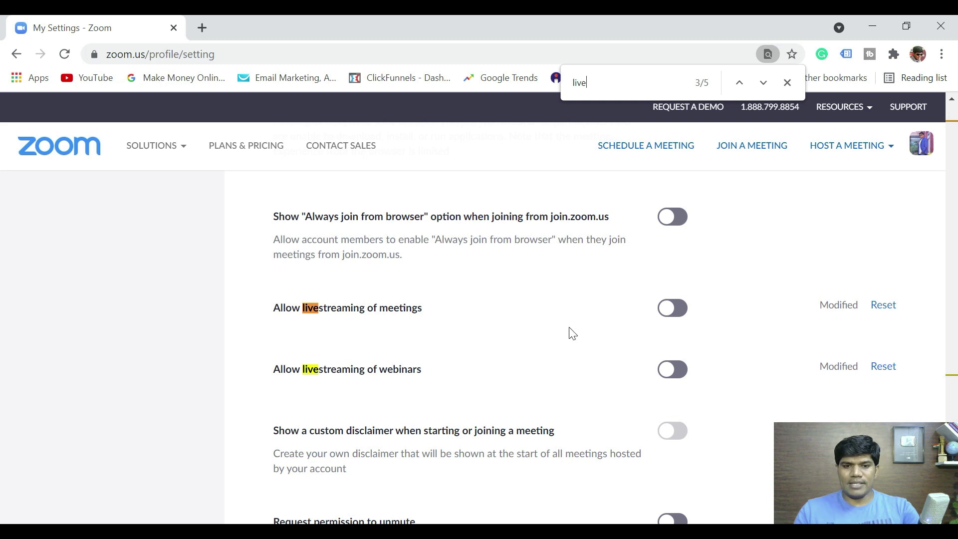
{"action": "left_click", "coordinate": [683, 307]}
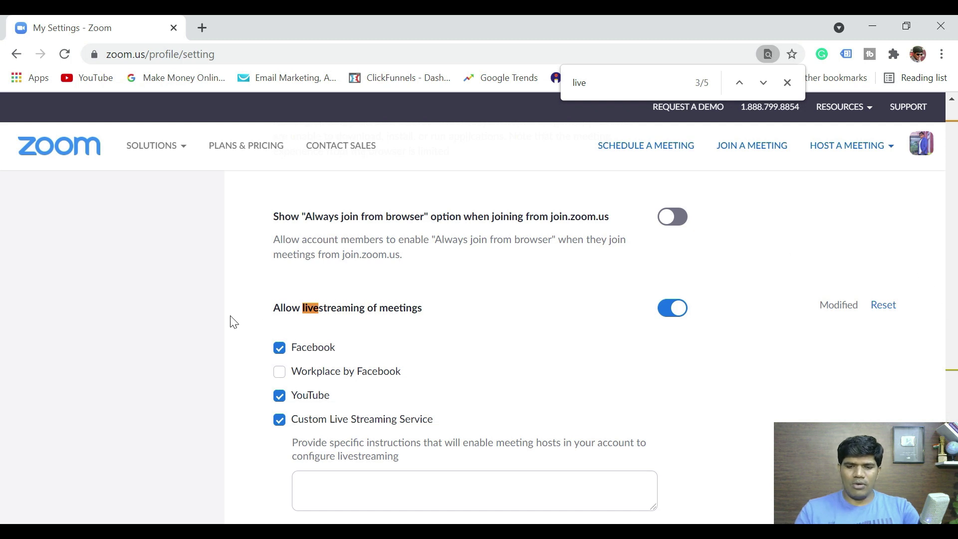
{"action": "scroll", "coordinate": [234, 322], "scroll_direction": "down", "scroll_amount": 5}
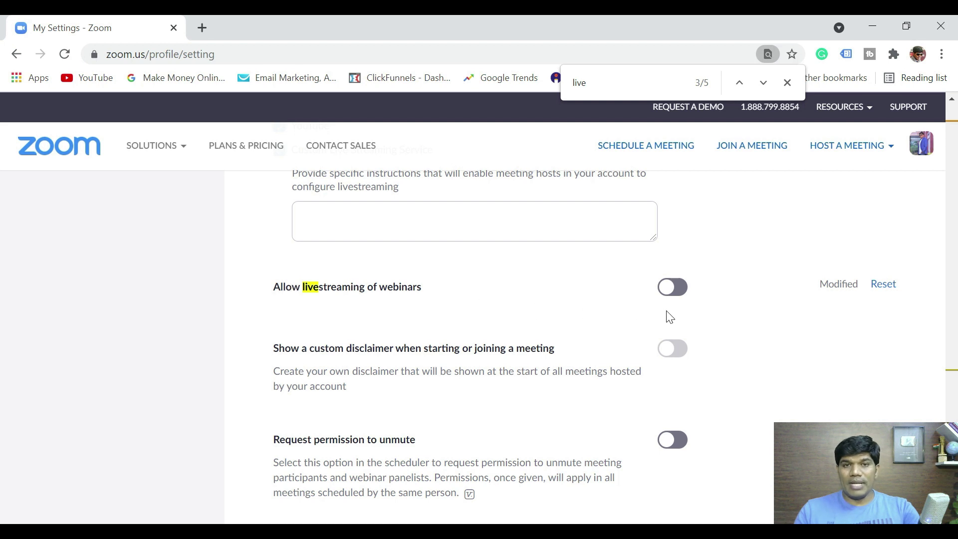
Step: Enable webinar livestreaming with Custom Live Streaming Service allowed, and save
{"action": "left_click", "coordinate": [676, 291]}
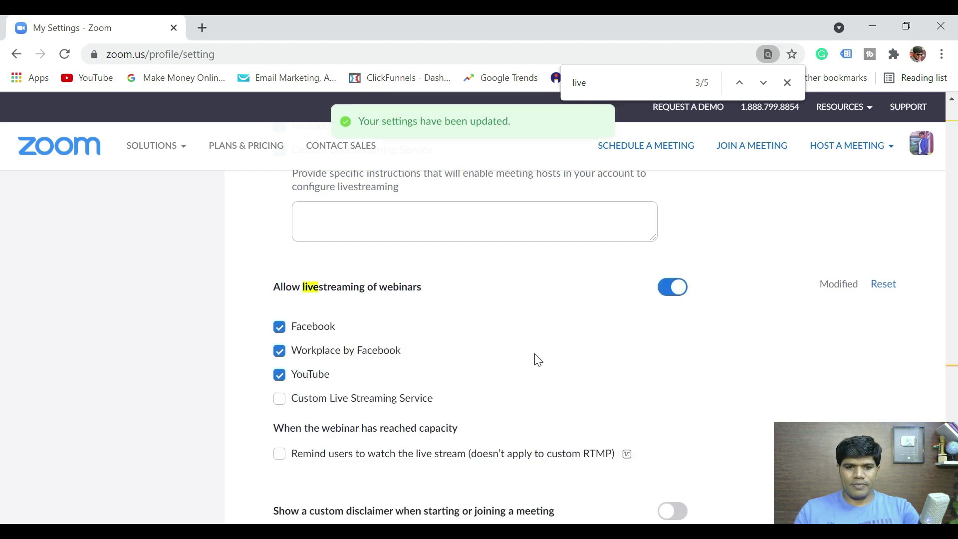
{"action": "left_click", "coordinate": [280, 400]}
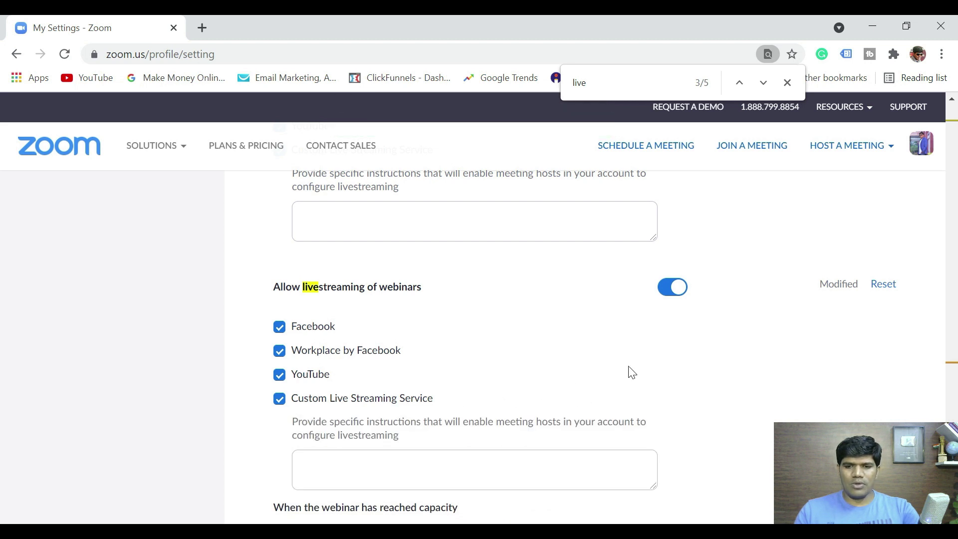
{"action": "scroll", "coordinate": [741, 372], "scroll_direction": "down", "scroll_amount": 1}
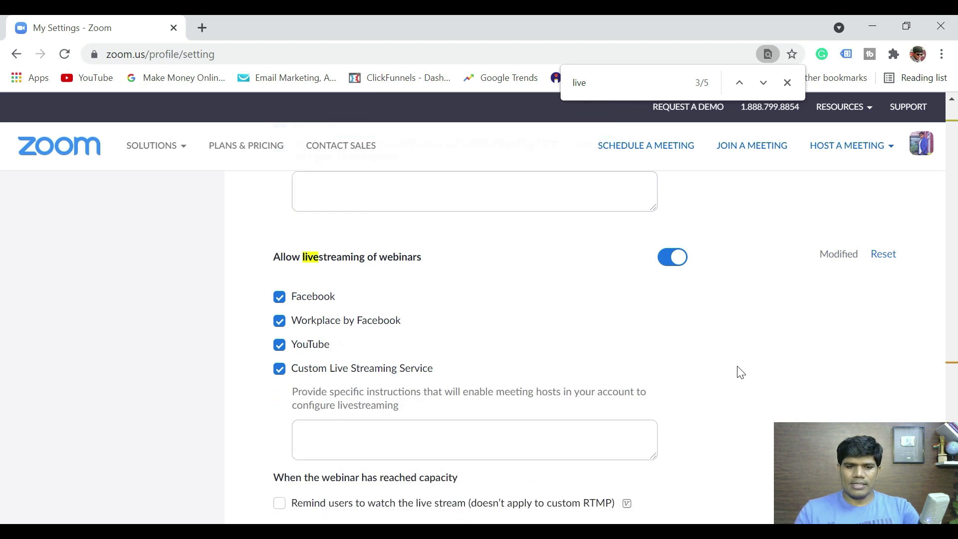
{"action": "scroll", "coordinate": [741, 373], "scroll_direction": "down", "scroll_amount": 1}
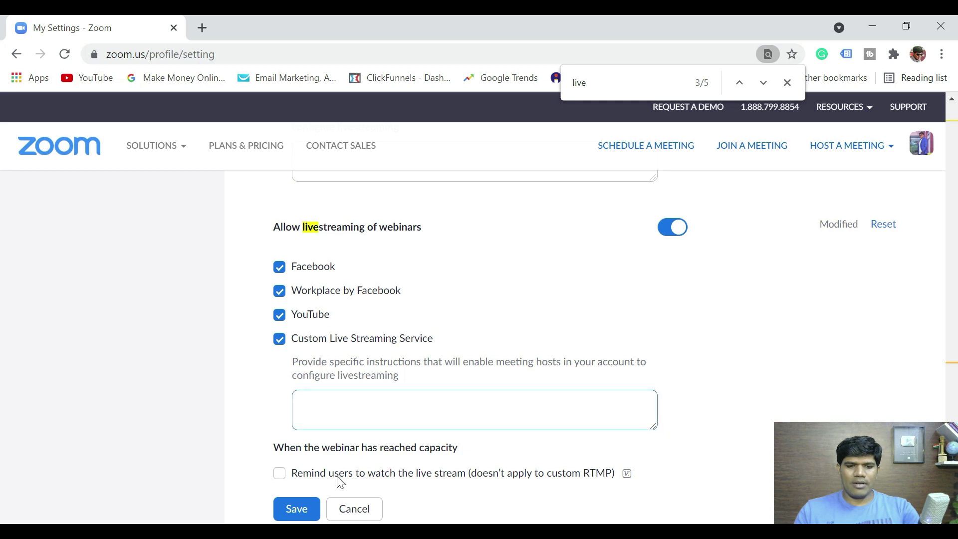
{"action": "left_click", "coordinate": [299, 508]}
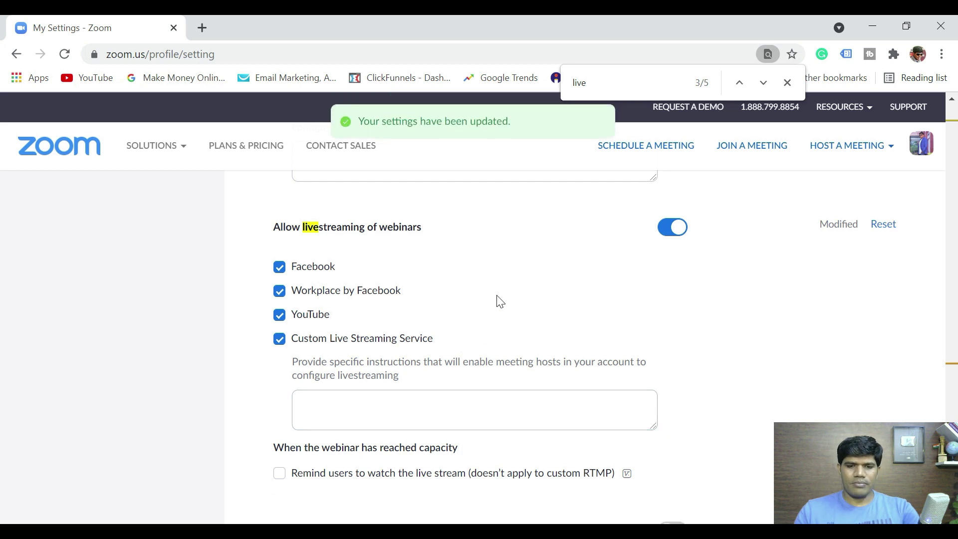
{"action": "scroll", "coordinate": [498, 295], "scroll_direction": "up", "scroll_amount": 2}
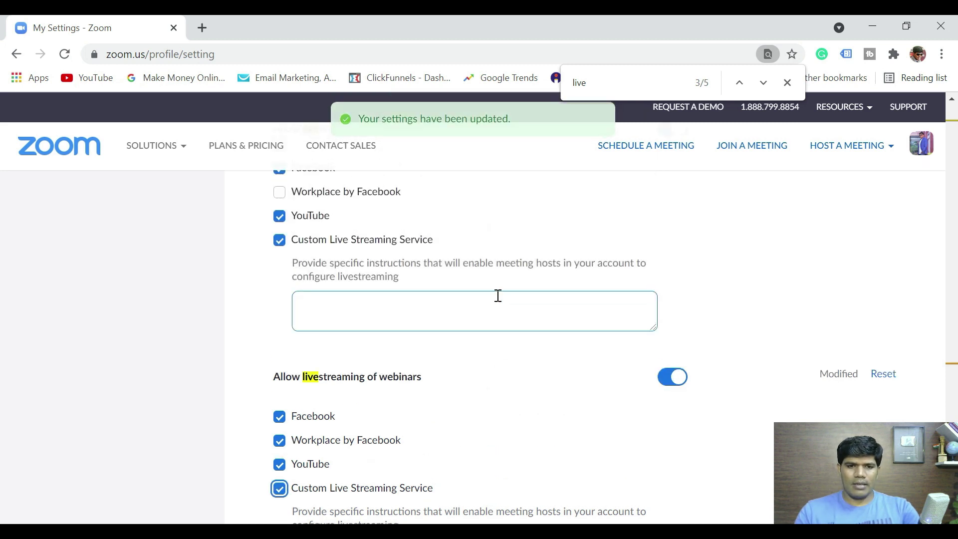
{"action": "scroll", "coordinate": [501, 302], "scroll_direction": "up", "scroll_amount": 3}
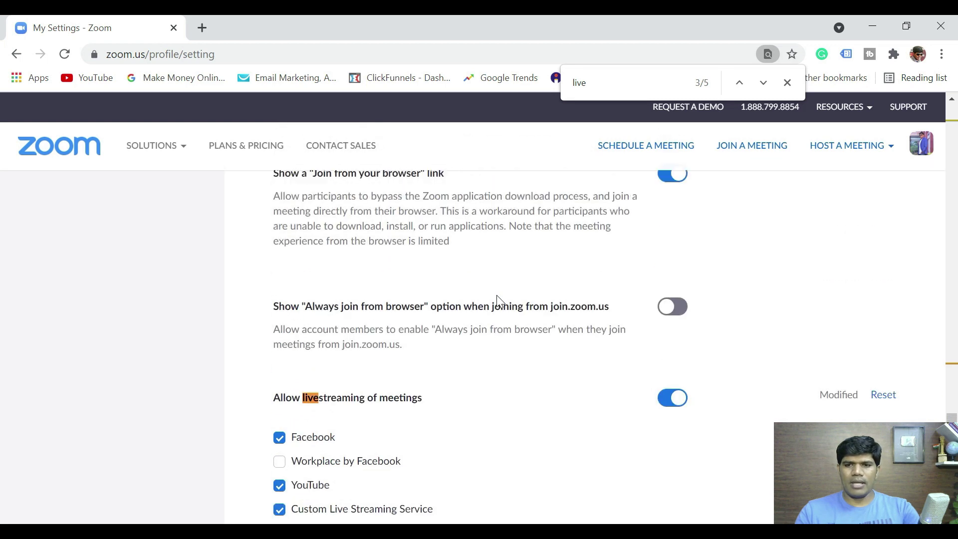
{"action": "left_click_drag", "start_coordinate": [951, 418], "coordinate": [952, 104]}
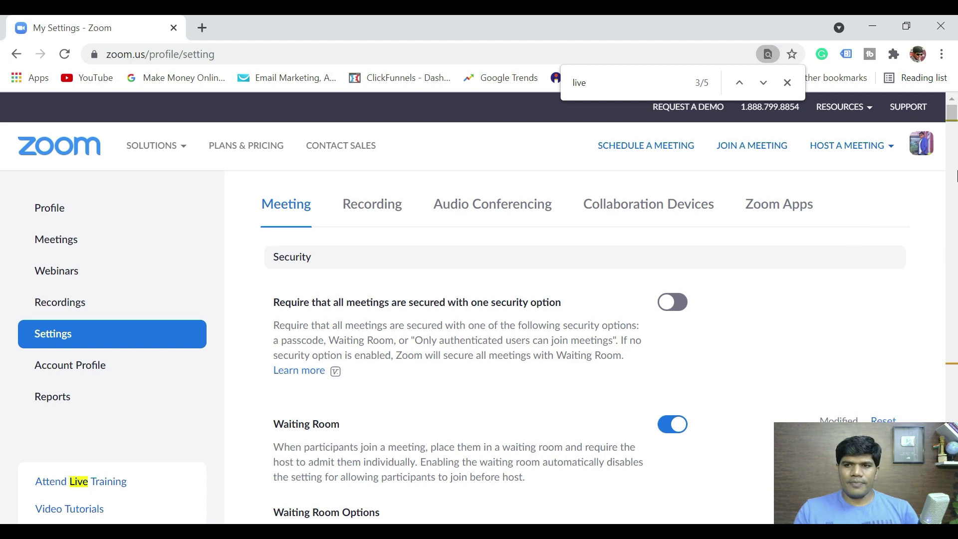
Step: Start scheduling a new meeting and paste the topic 'YouTube Live' into its description
{"action": "left_click", "coordinate": [660, 154]}
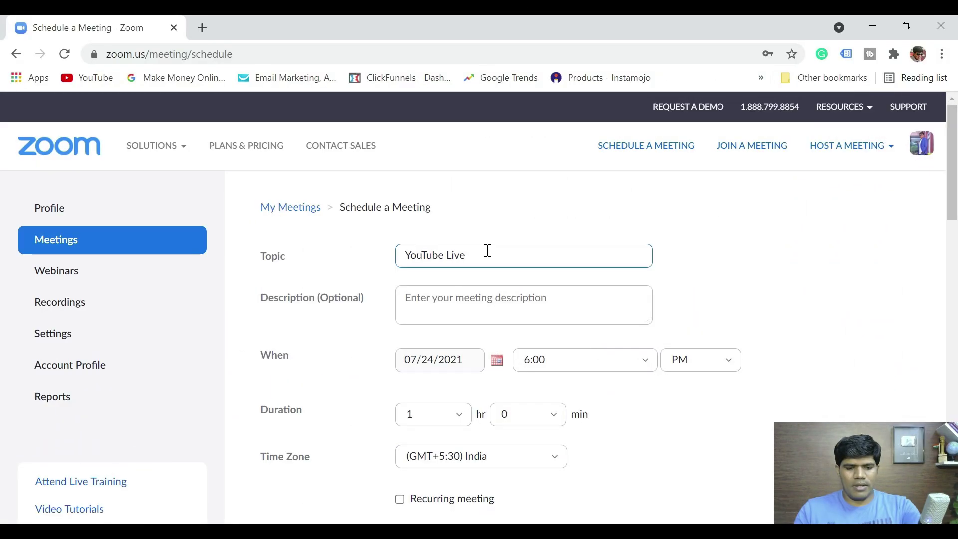
{"action": "triple_click", "coordinate": [485, 252]}
{"action": "key", "text": "ctrl+c"}
{"action": "left_click", "coordinate": [458, 298]}
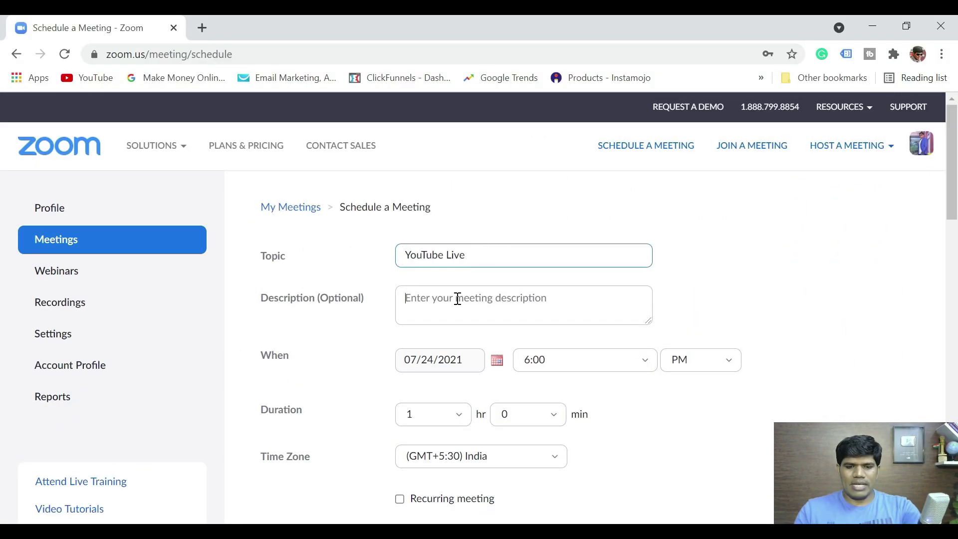
{"action": "key", "text": "ctrl+v"}
{"action": "left_click_drag", "start_coordinate": [954, 202], "coordinate": [954, 439]}
{"action": "scroll", "coordinate": [469, 324], "scroll_direction": "up", "scroll_amount": 2}
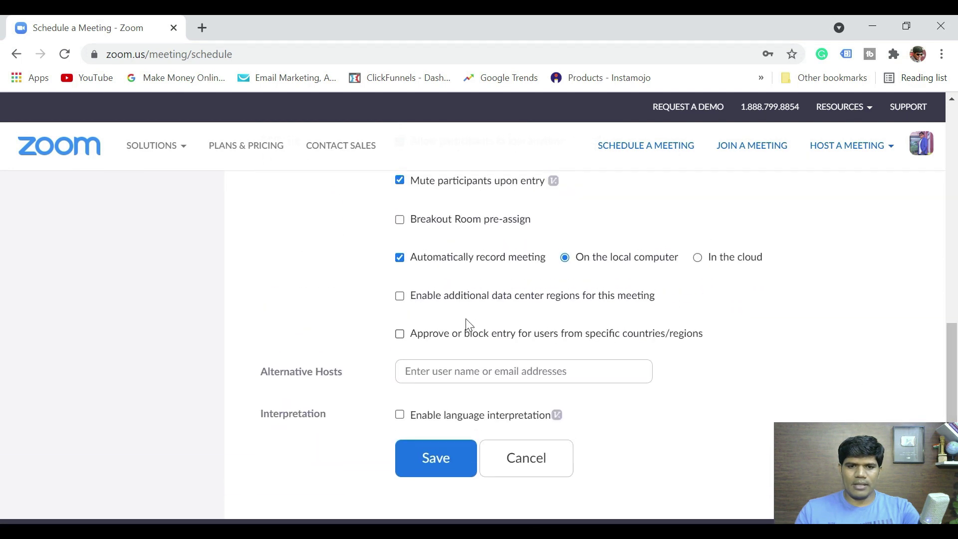
Step: Uncheck 'Automatically record meeting' and save the scheduled meeting
{"action": "left_click", "coordinate": [401, 260]}
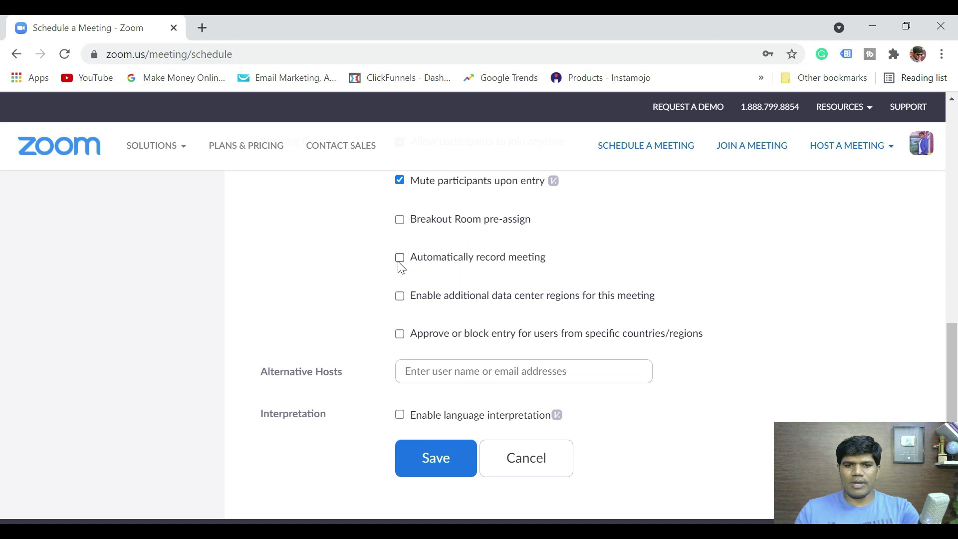
{"action": "left_click", "coordinate": [441, 465]}
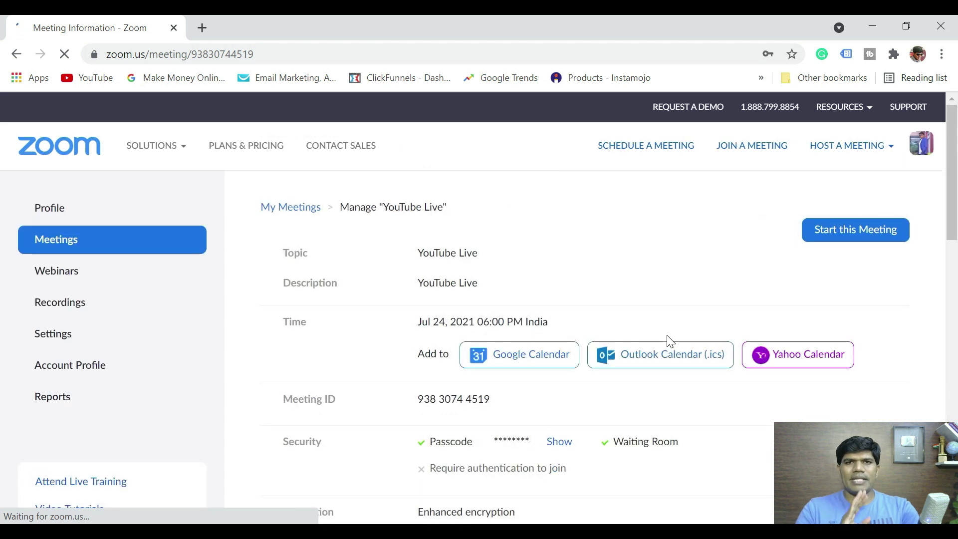
{"action": "mouse_move", "coordinate": [954, 199]}
{"action": "left_mouse_down"}
{"action": "mouse_move", "coordinate": [956, 291]}
{"action": "mouse_move", "coordinate": [956, 182]}
{"action": "left_mouse_up"}
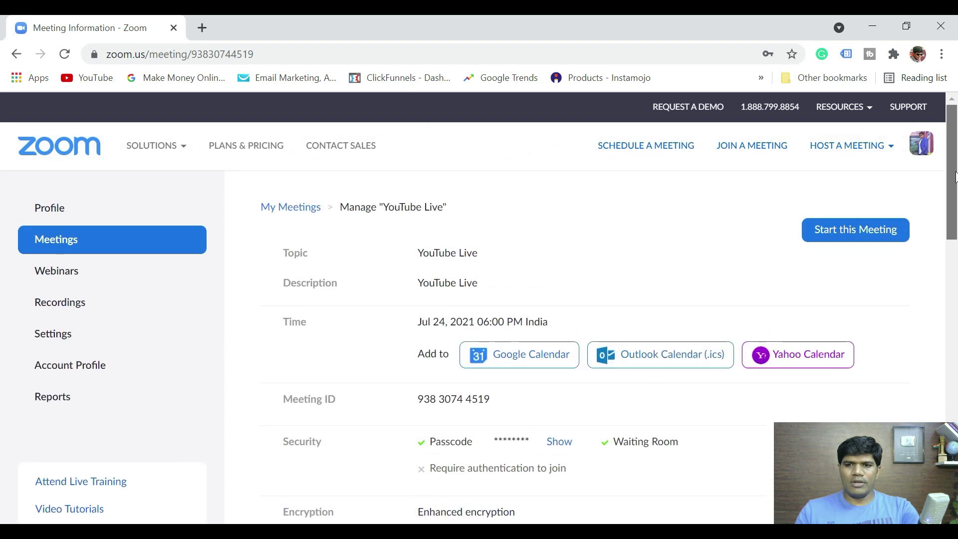
Step: Start the YouTube Live meeting and choose Live on YouTube from More
{"action": "left_click", "coordinate": [852, 239]}
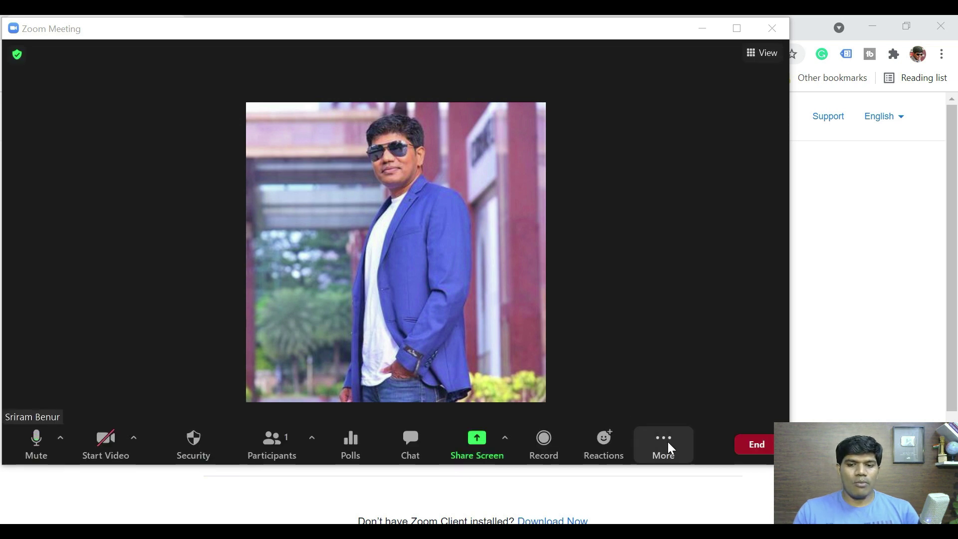
{"action": "left_click", "coordinate": [672, 449]}
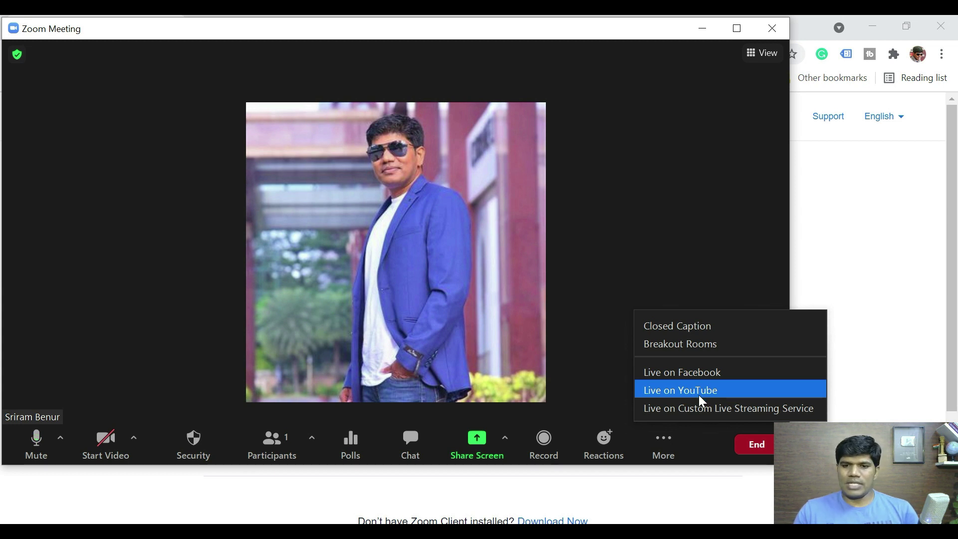
{"action": "left_click", "coordinate": [697, 394]}
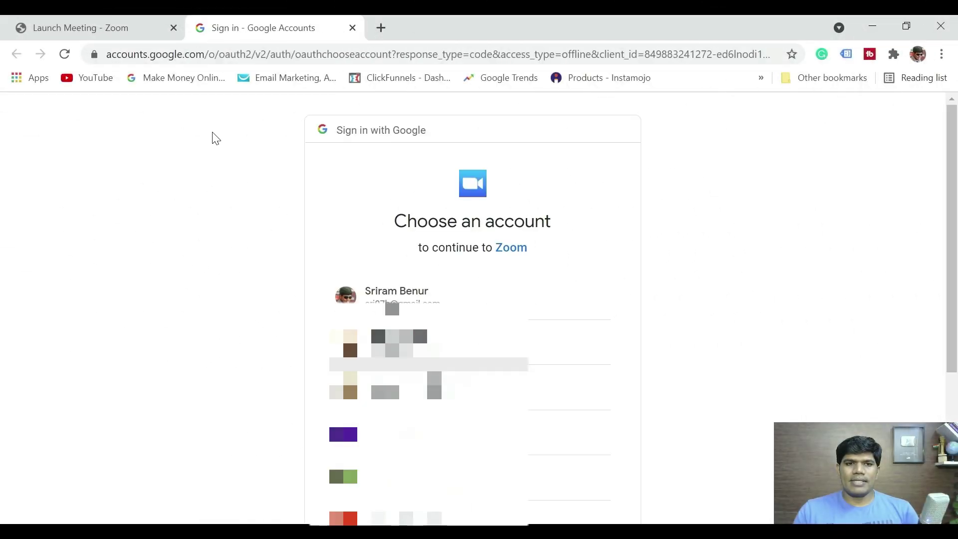
Step: Choose the main Google account, then the 'A2C Unboxing And Review' brand channel
{"action": "left_click", "coordinate": [483, 303]}
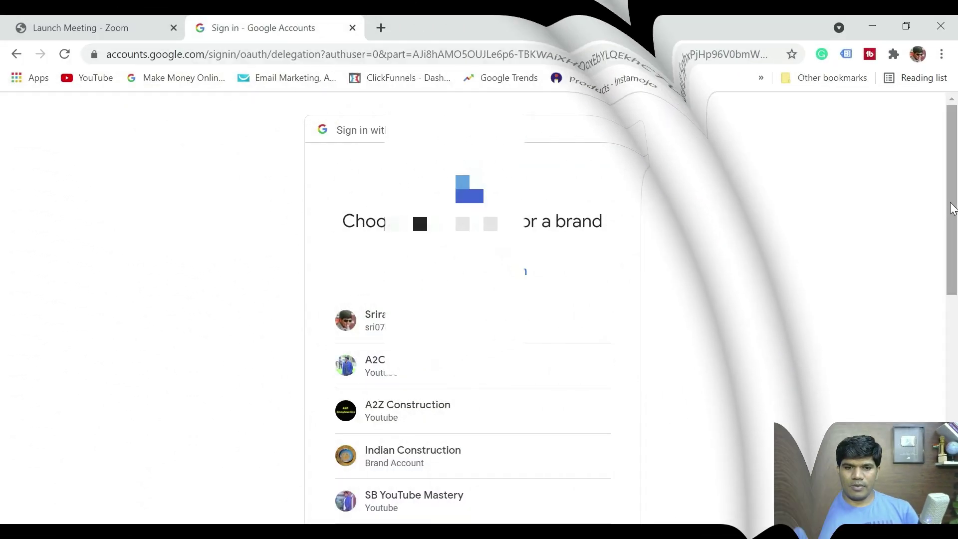
{"action": "left_click_drag", "start_coordinate": [956, 257], "coordinate": [955, 298]}
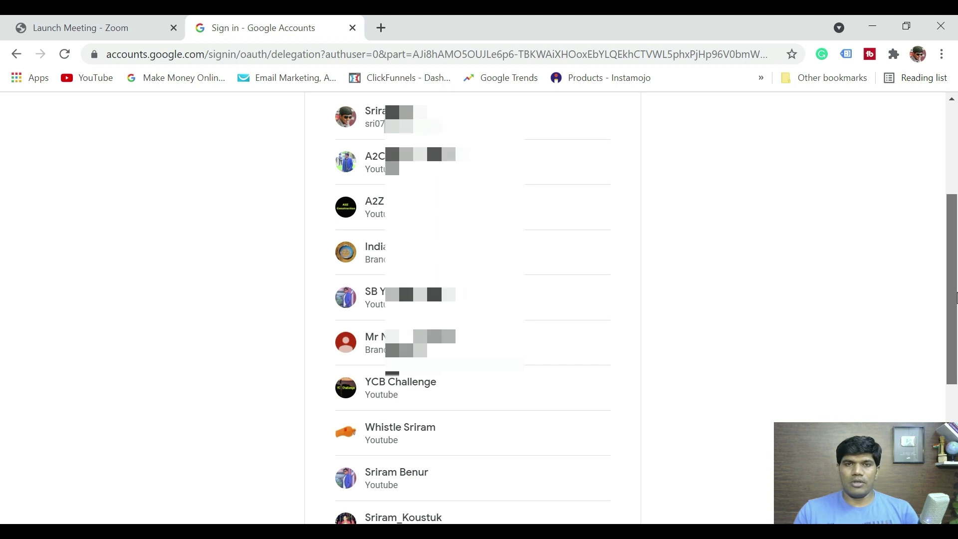
{"action": "left_click_drag", "start_coordinate": [956, 298], "coordinate": [955, 313]}
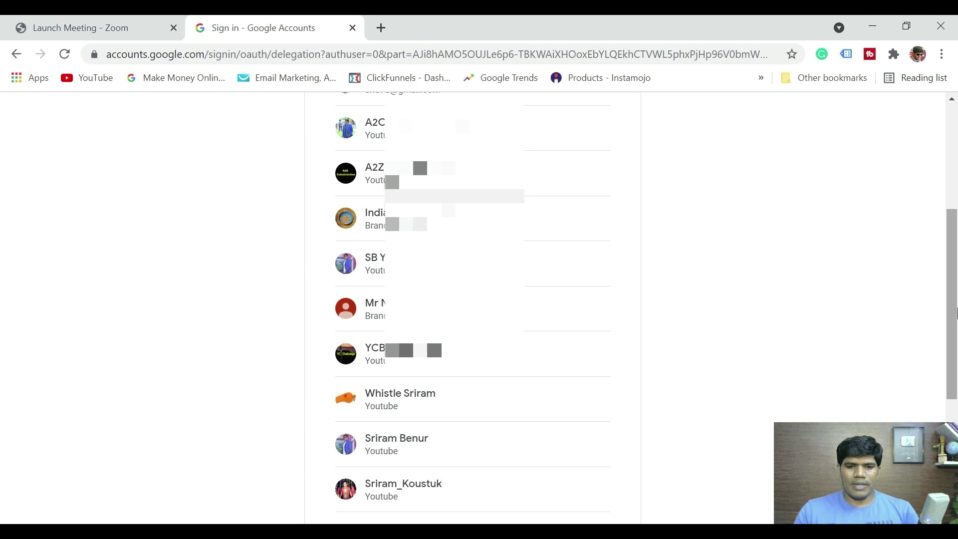
{"action": "left_click_drag", "start_coordinate": [955, 313], "coordinate": [956, 402]}
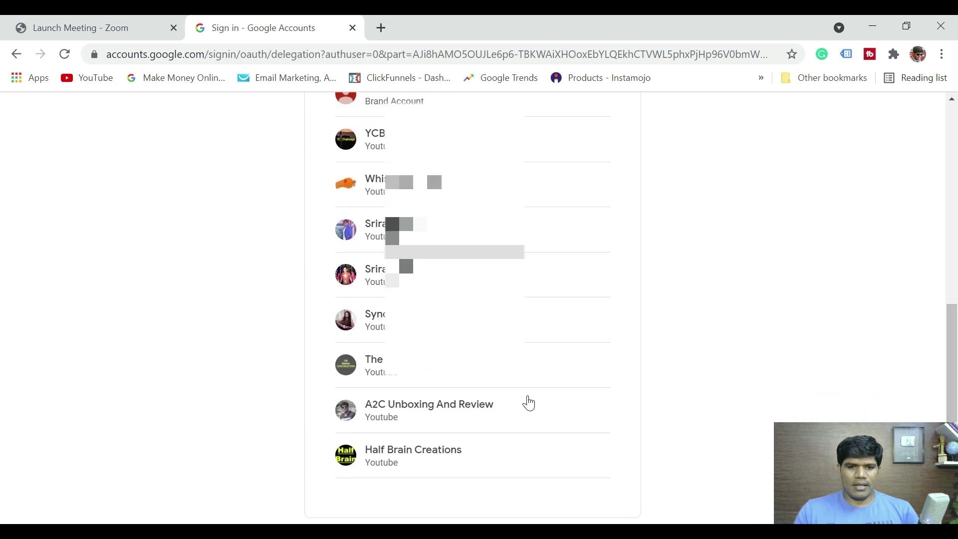
{"action": "left_click", "coordinate": [427, 427]}
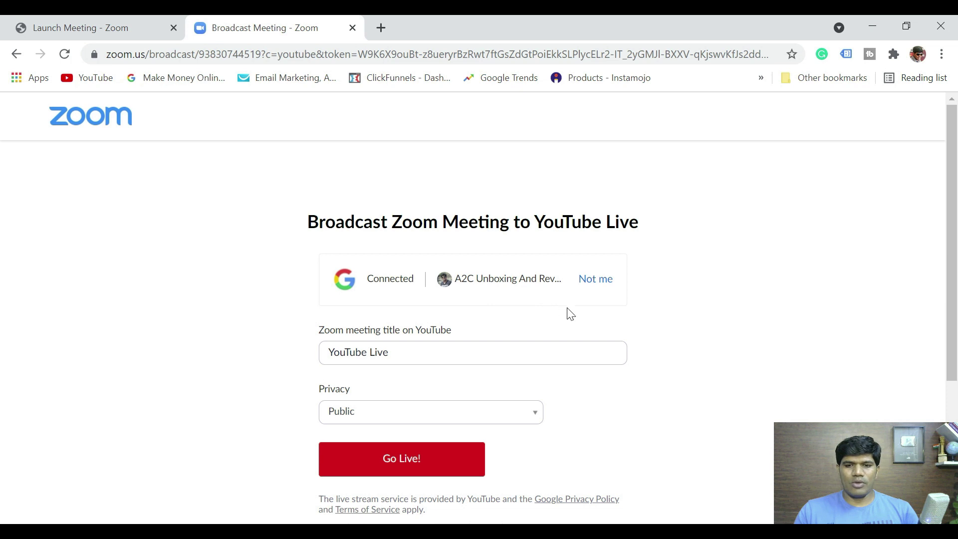
Step: Set the broadcast privacy to Unlisted and start the YouTube broadcast with Go Live!
{"action": "left_click", "coordinate": [385, 419]}
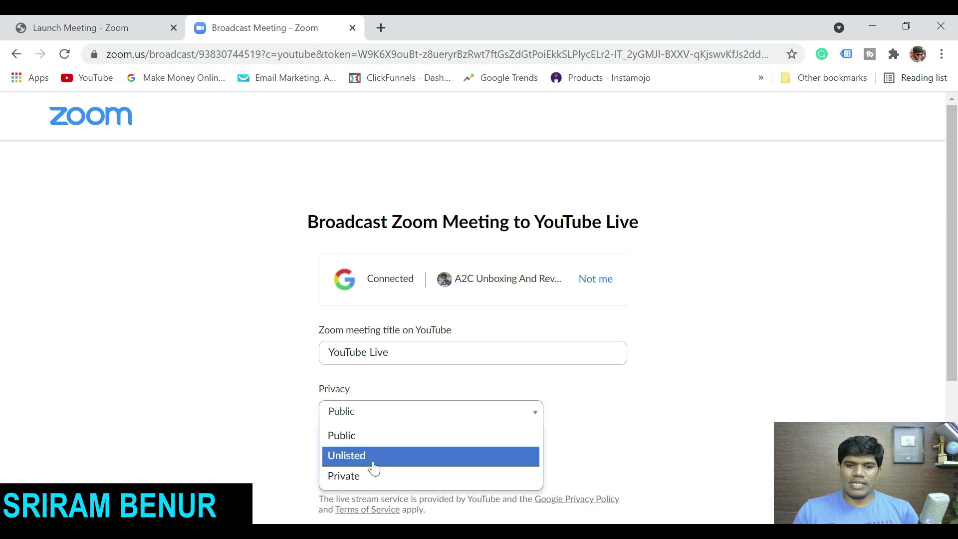
{"action": "left_click", "coordinate": [253, 424]}
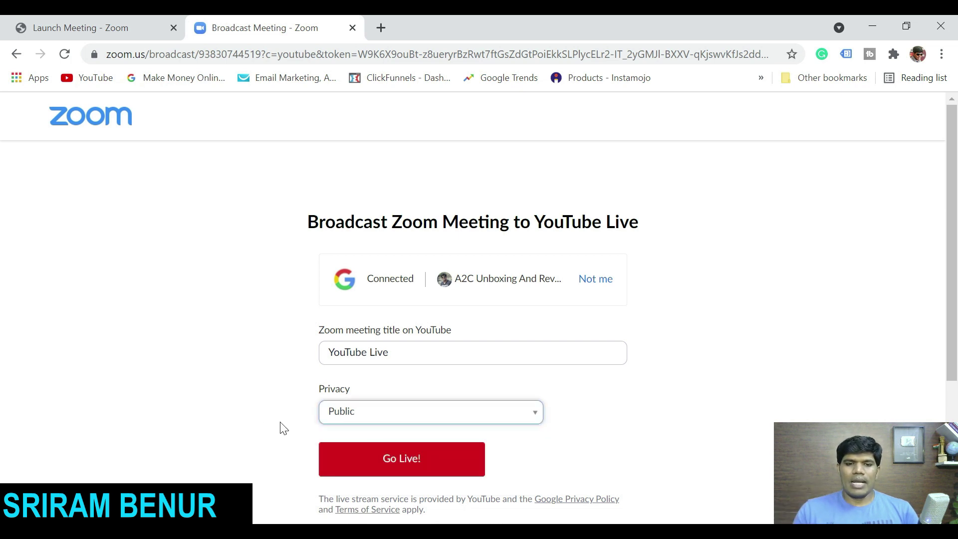
{"action": "left_click", "coordinate": [422, 420]}
{"action": "left_click", "coordinate": [393, 457]}
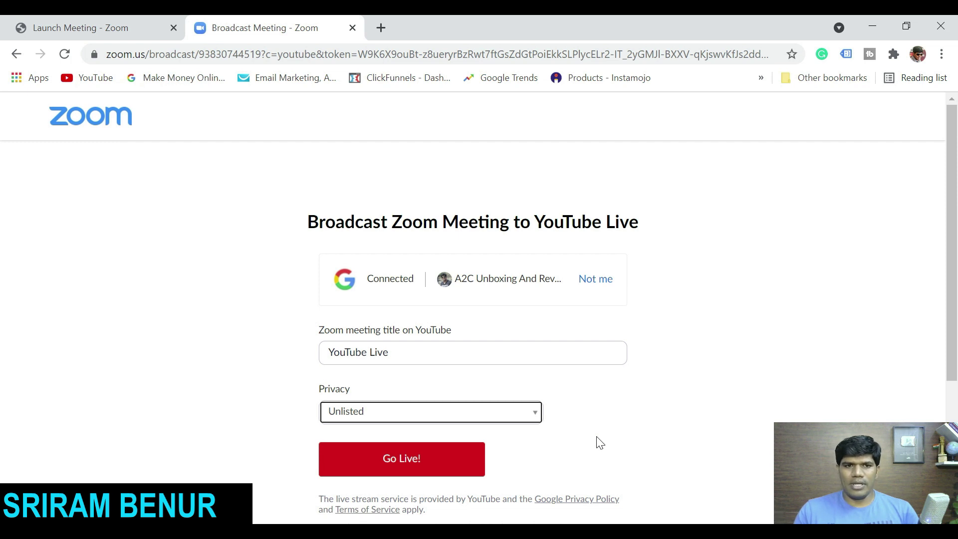
{"action": "left_click", "coordinate": [413, 461]}
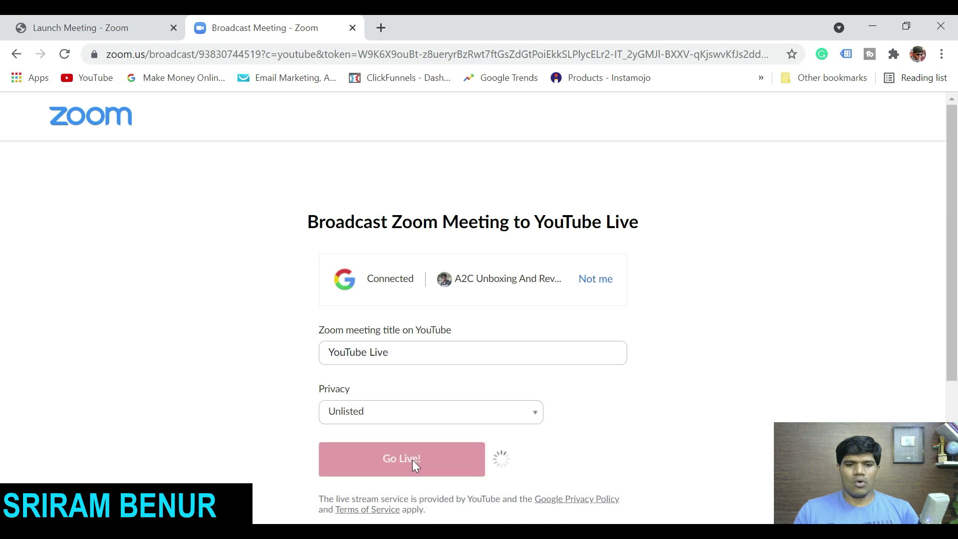